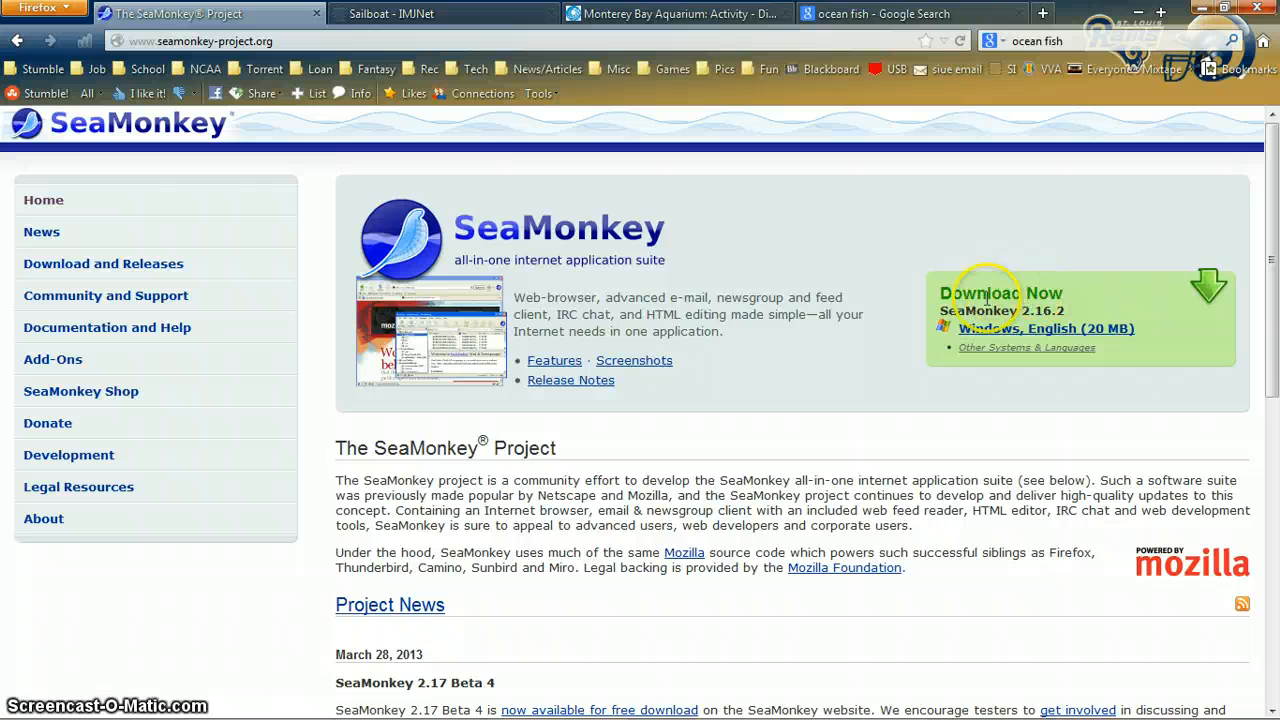
Step: Open a new Composer page from the SeaMonkey browser window
{"action": "mouse_move", "coordinate": [370, 702]}
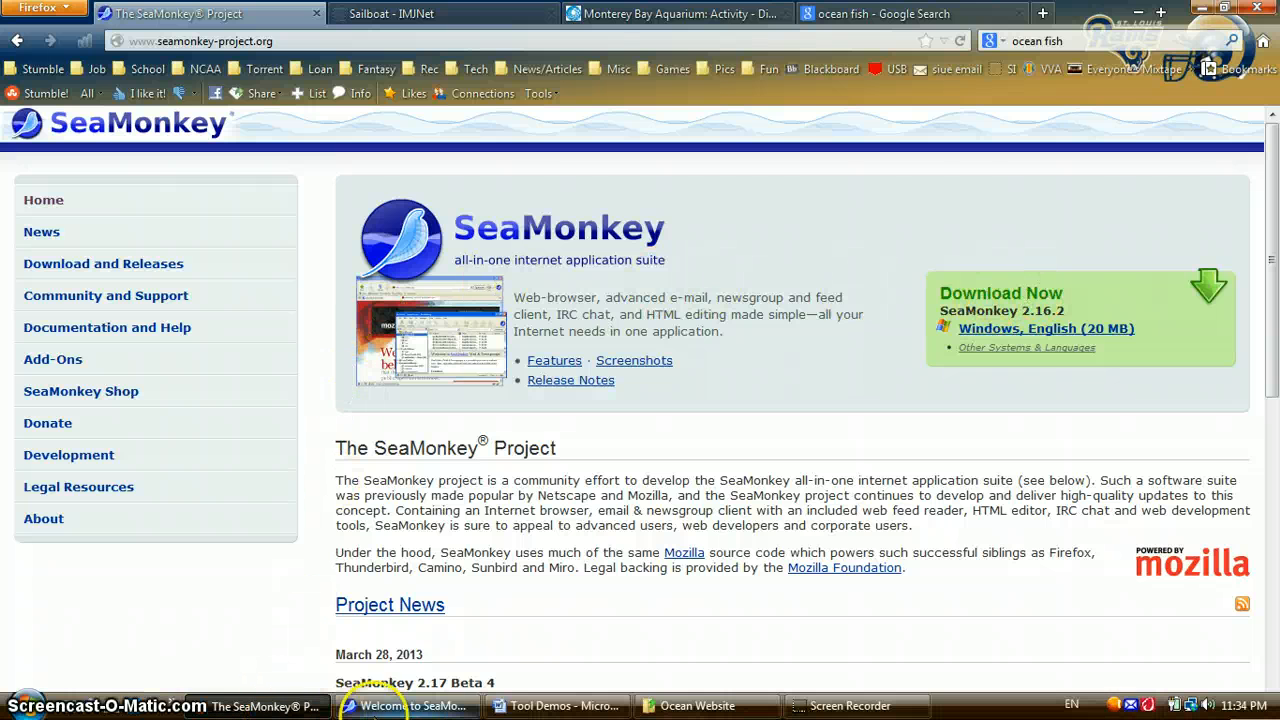
{"action": "left_click", "coordinate": [412, 706]}
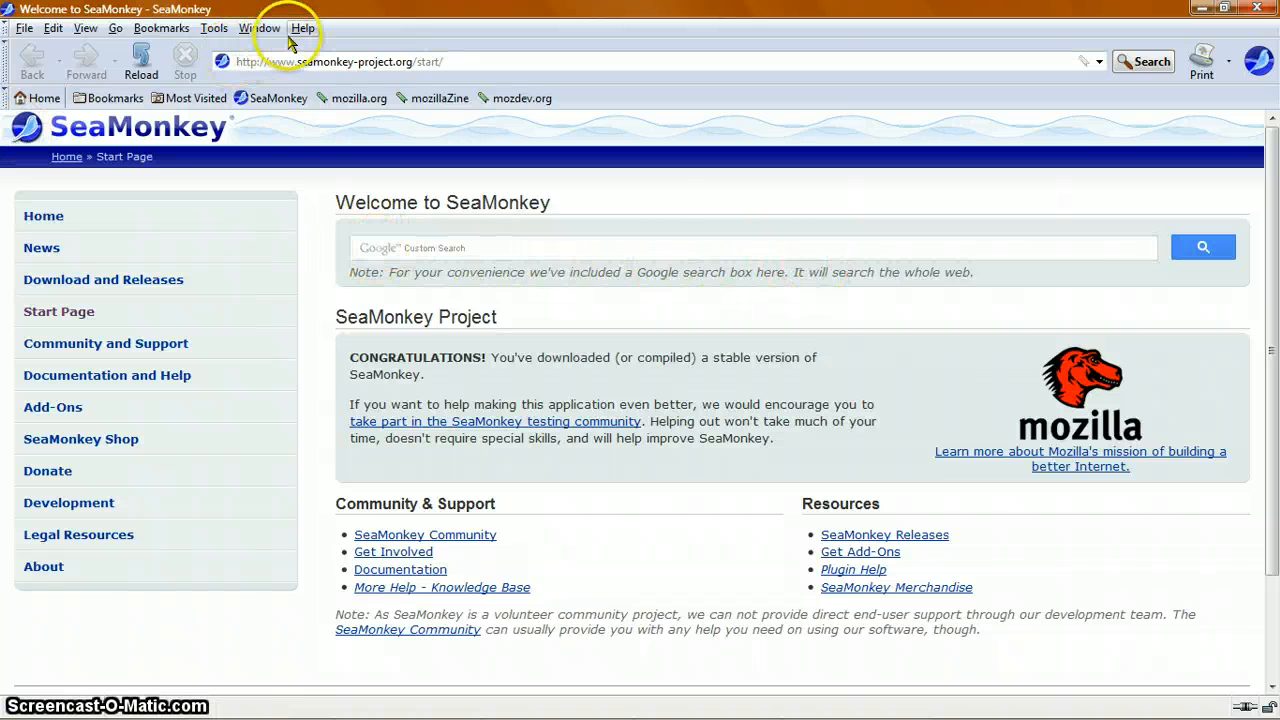
{"action": "left_click", "coordinate": [24, 32]}
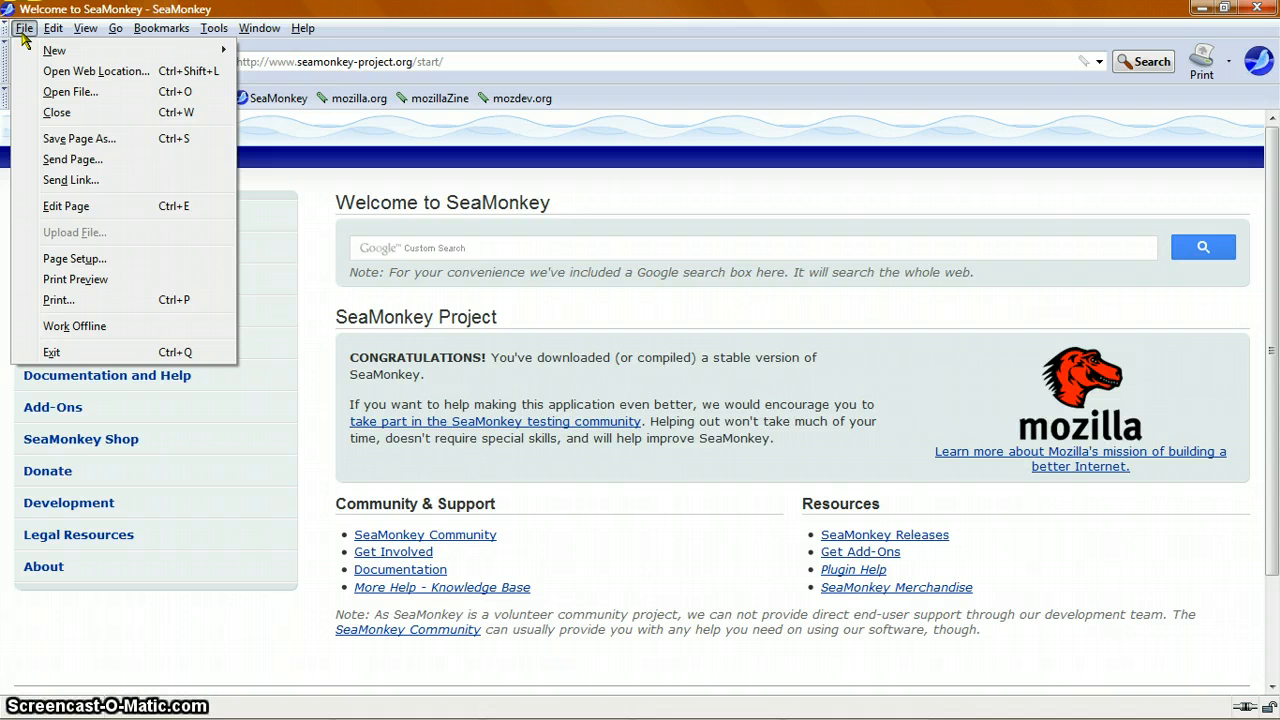
{"action": "mouse_move", "coordinate": [55, 50]}
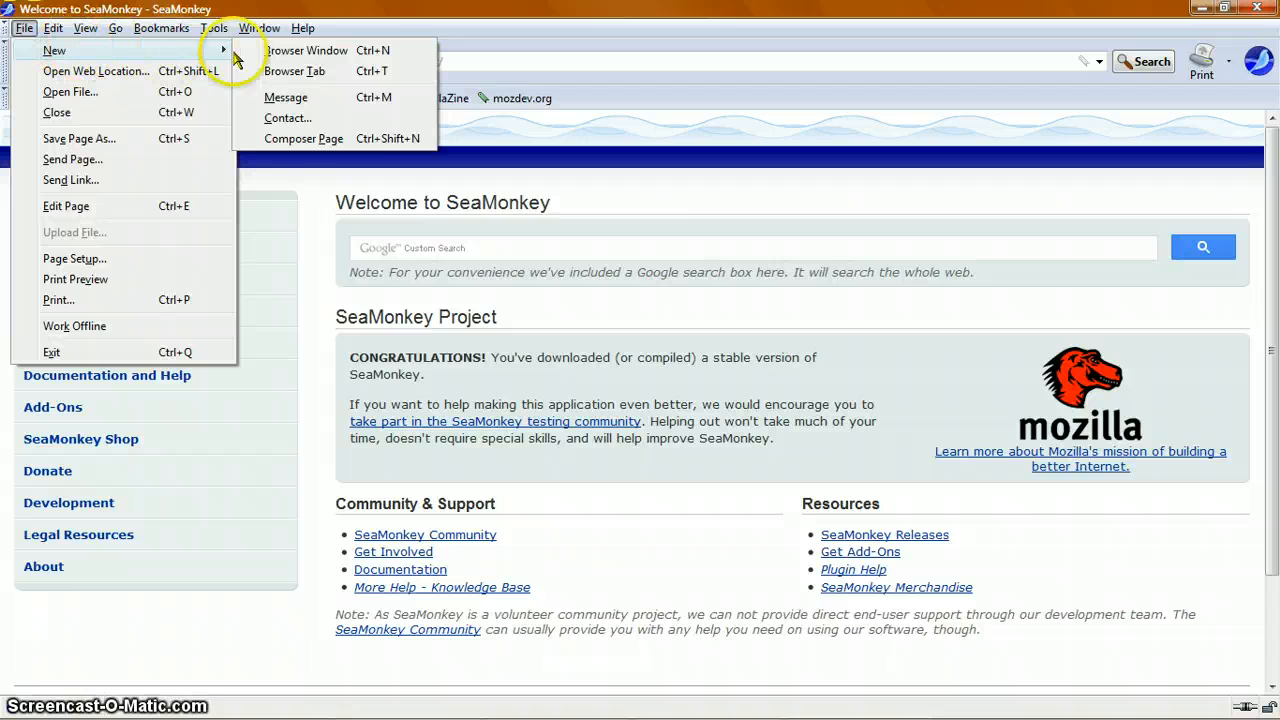
{"action": "left_click", "coordinate": [318, 143]}
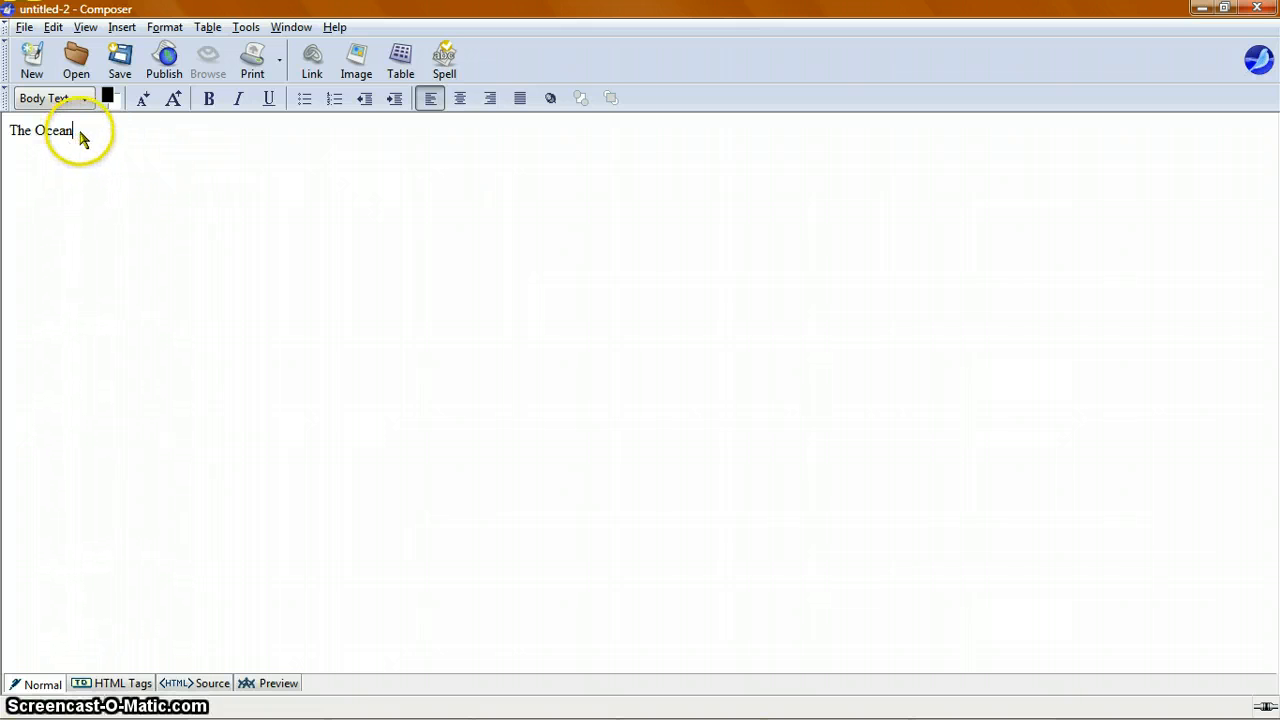
Step: Enlarge the heading 'The Ocean' by four font-size steps and center it on the page
{"action": "left_click_drag", "start_coordinate": [83, 139], "coordinate": [9, 134]}
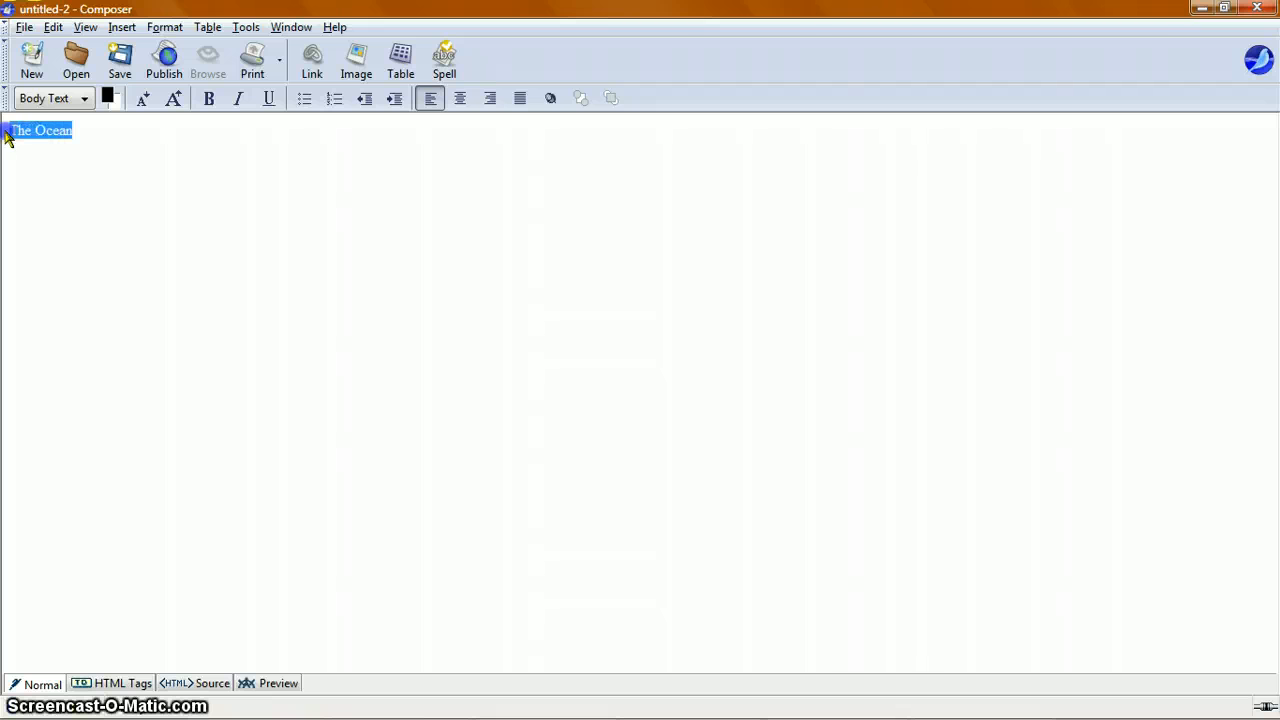
{"action": "left_click", "coordinate": [172, 104]}
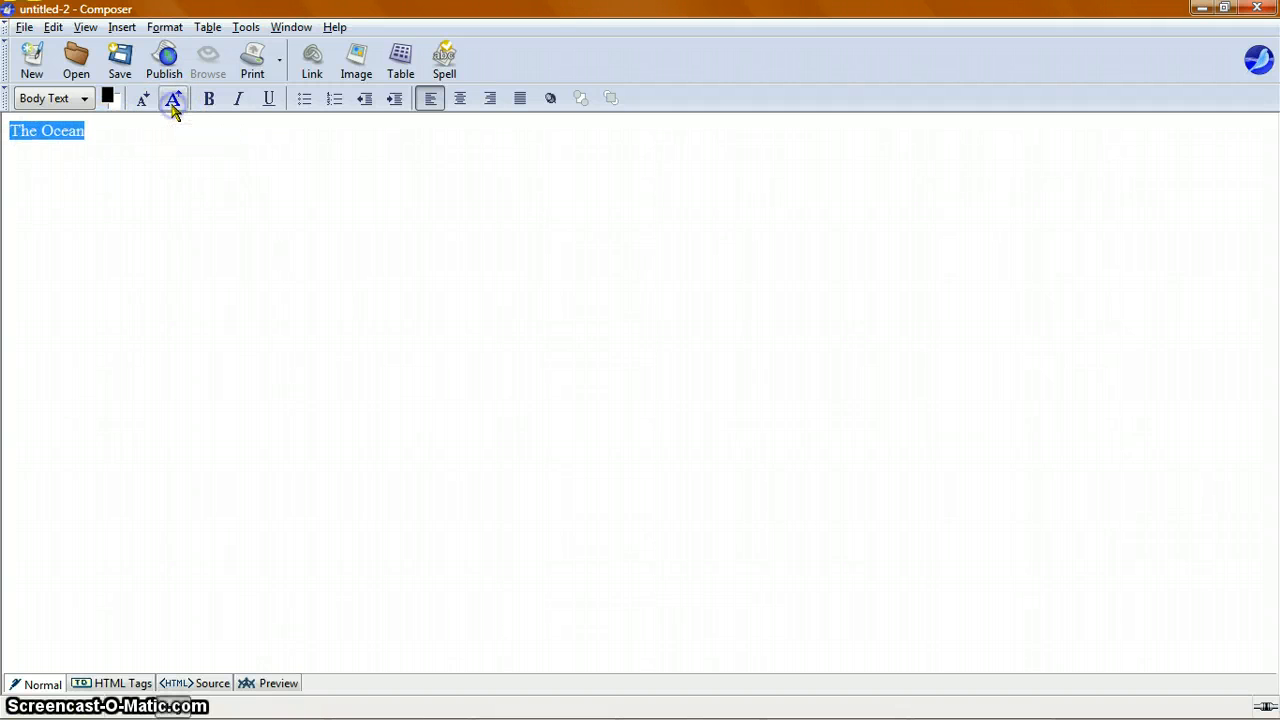
{"action": "left_click", "coordinate": [172, 104]}
{"action": "left_click", "coordinate": [172, 104]}
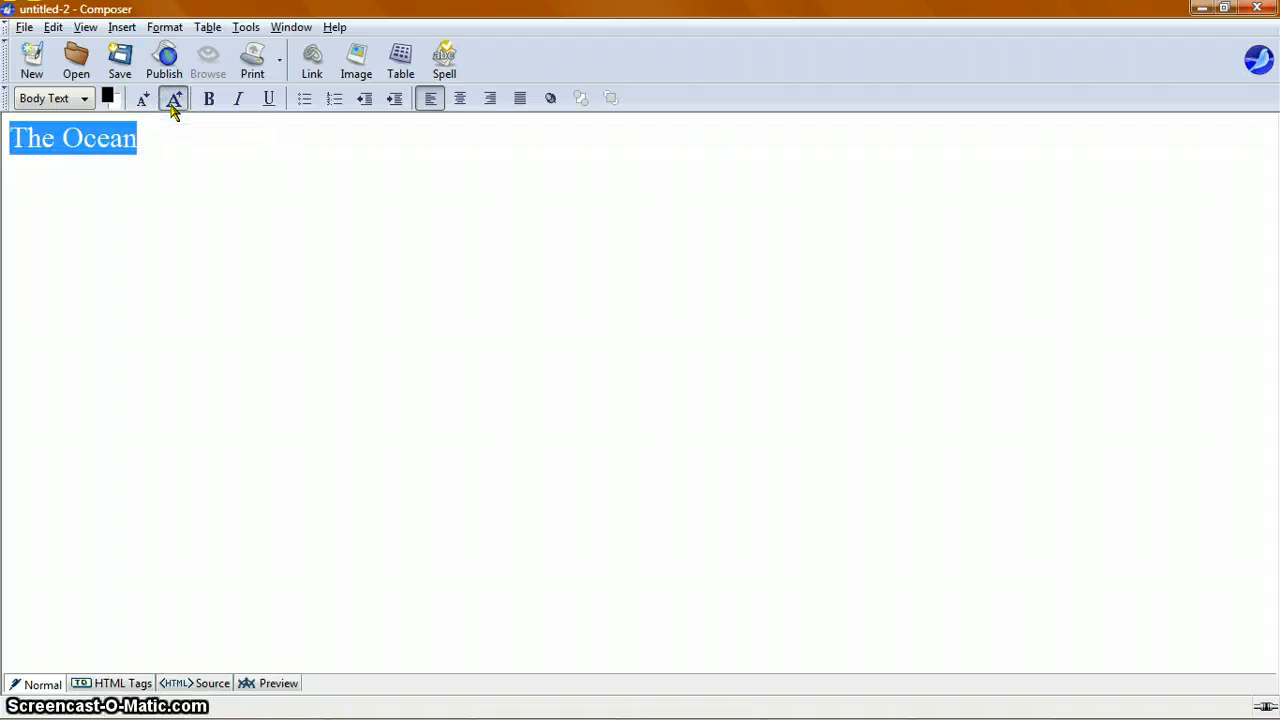
{"action": "left_click", "coordinate": [172, 104]}
{"action": "left_click", "coordinate": [120, 145]}
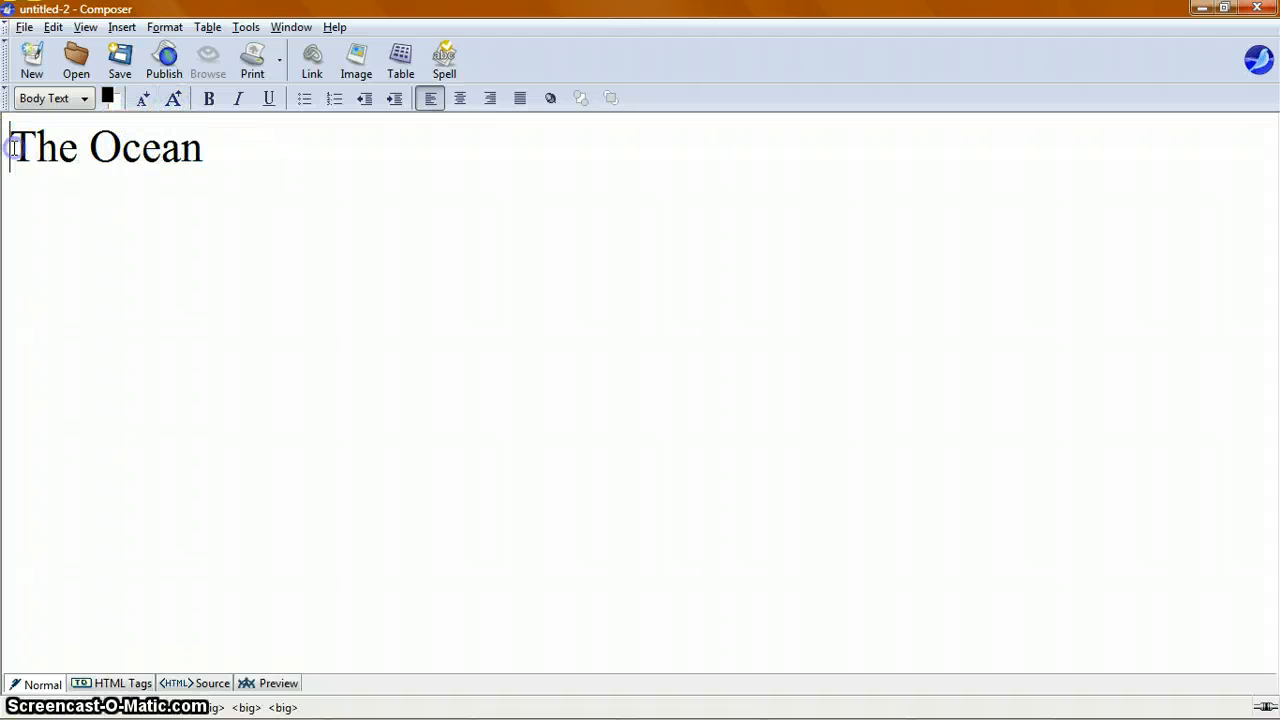
{"action": "left_click", "coordinate": [459, 99]}
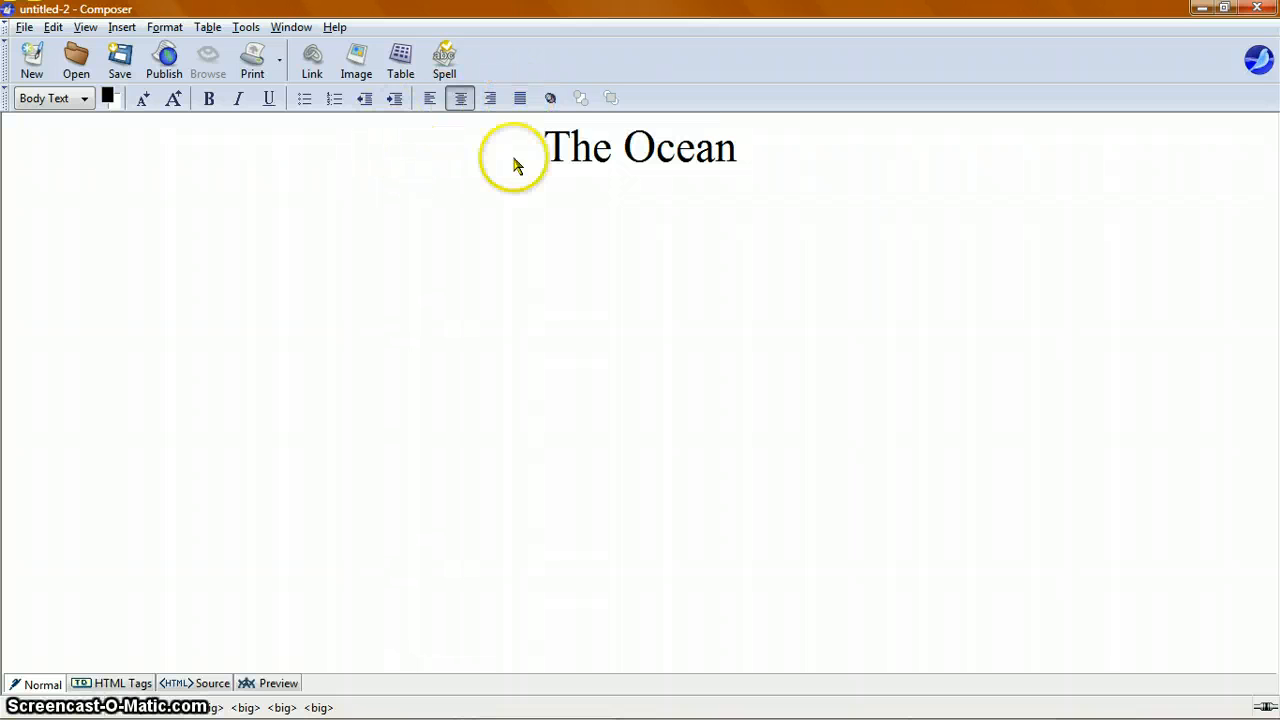
Step: Insert a table below the heading with 3 rows, 2 columns and 100% of window width
{"action": "left_click", "coordinate": [737, 146]}
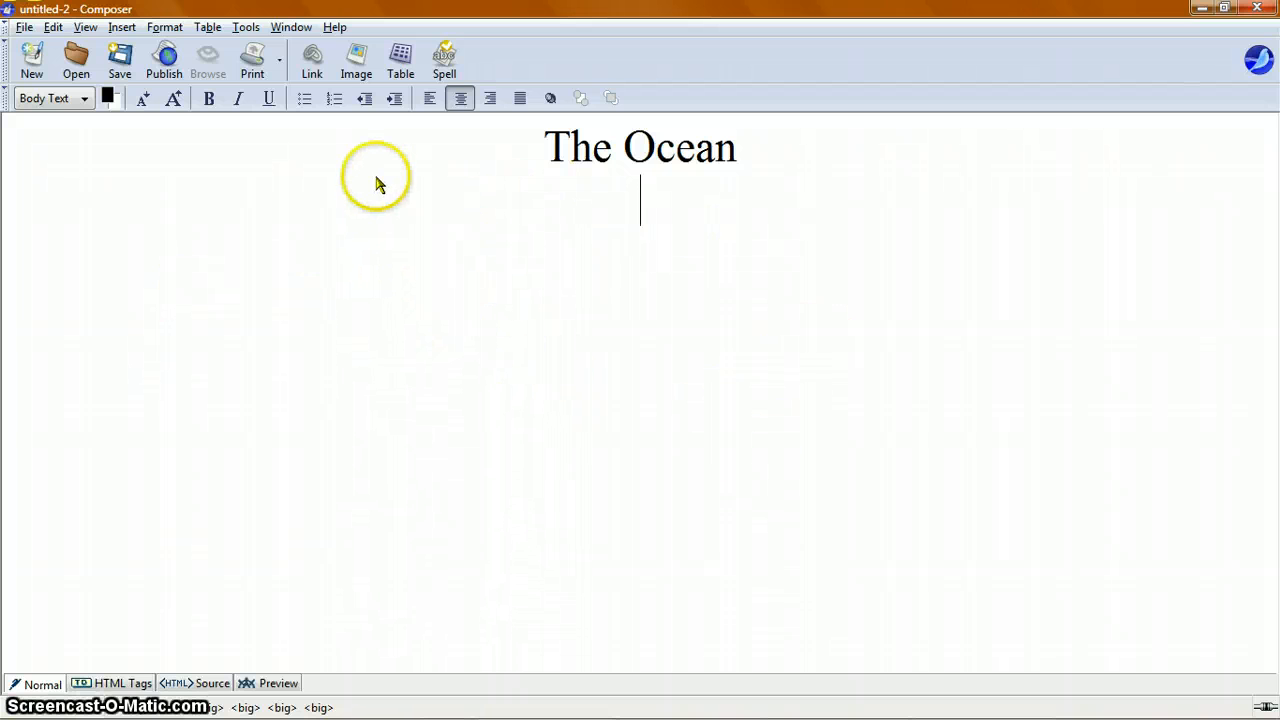
{"action": "left_click", "coordinate": [403, 62]}
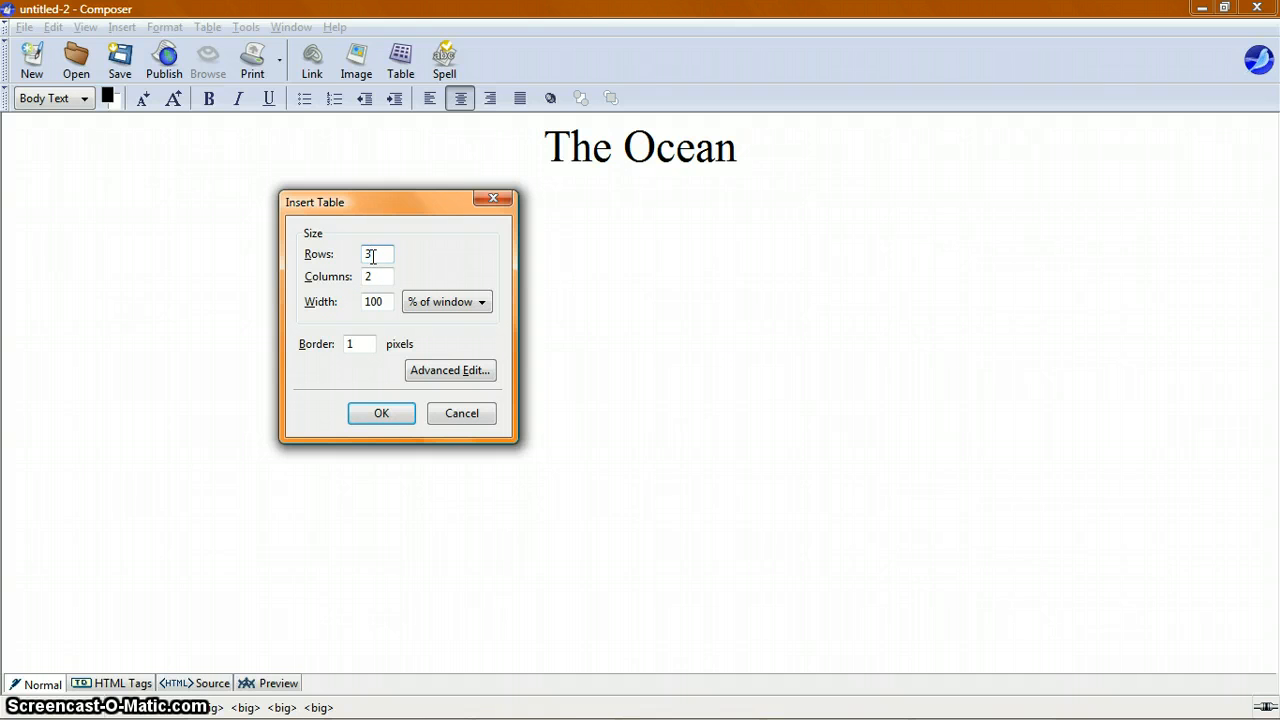
{"action": "left_click", "coordinate": [370, 256]}
{"action": "left_click", "coordinate": [383, 257]}
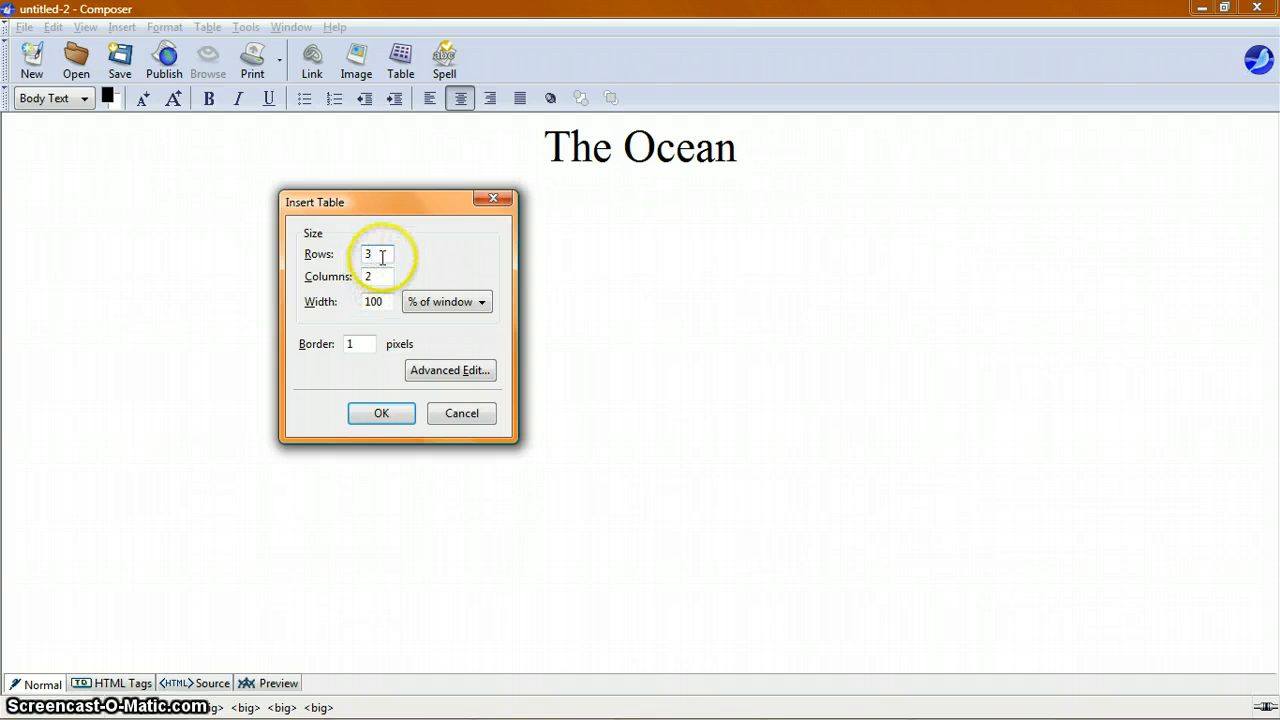
{"action": "left_click", "coordinate": [385, 414]}
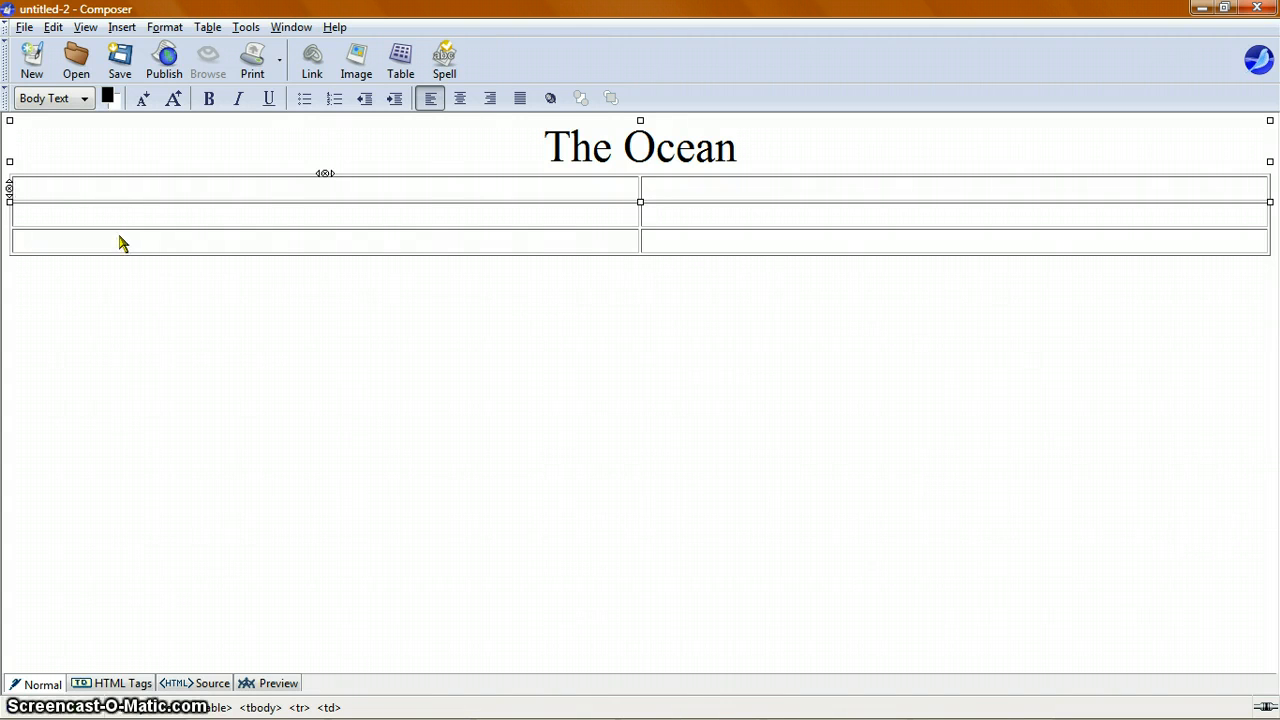
Step: Enter 'How to travel the ocean?' in the table's first cell
{"action": "mouse_move", "coordinate": [120, 243]}
{"action": "left_mouse_down"}
{"action": "mouse_move", "coordinate": [200, 313]}
{"action": "mouse_move", "coordinate": [110, 305]}
{"action": "mouse_move", "coordinate": [89, 244]}
{"action": "mouse_move", "coordinate": [46, 220]}
{"action": "mouse_move", "coordinate": [59, 204]}
{"action": "left_mouse_up"}
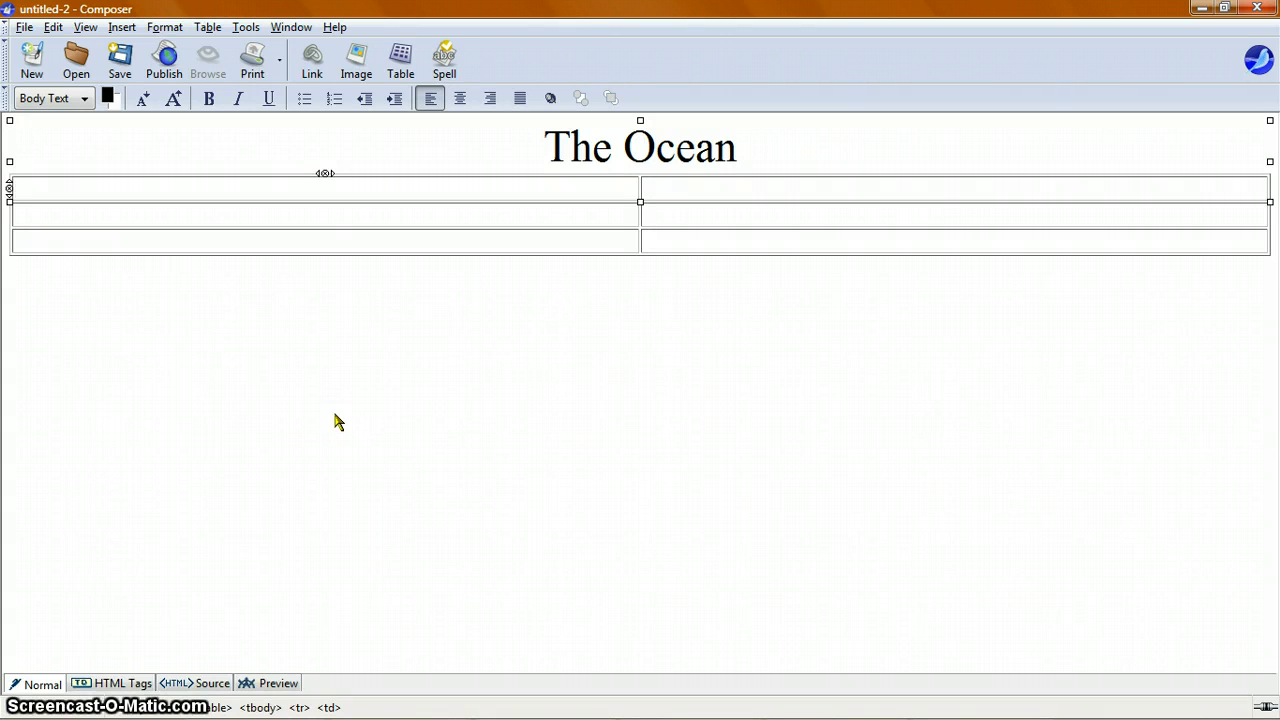
{"action": "type", "text": "How to"}
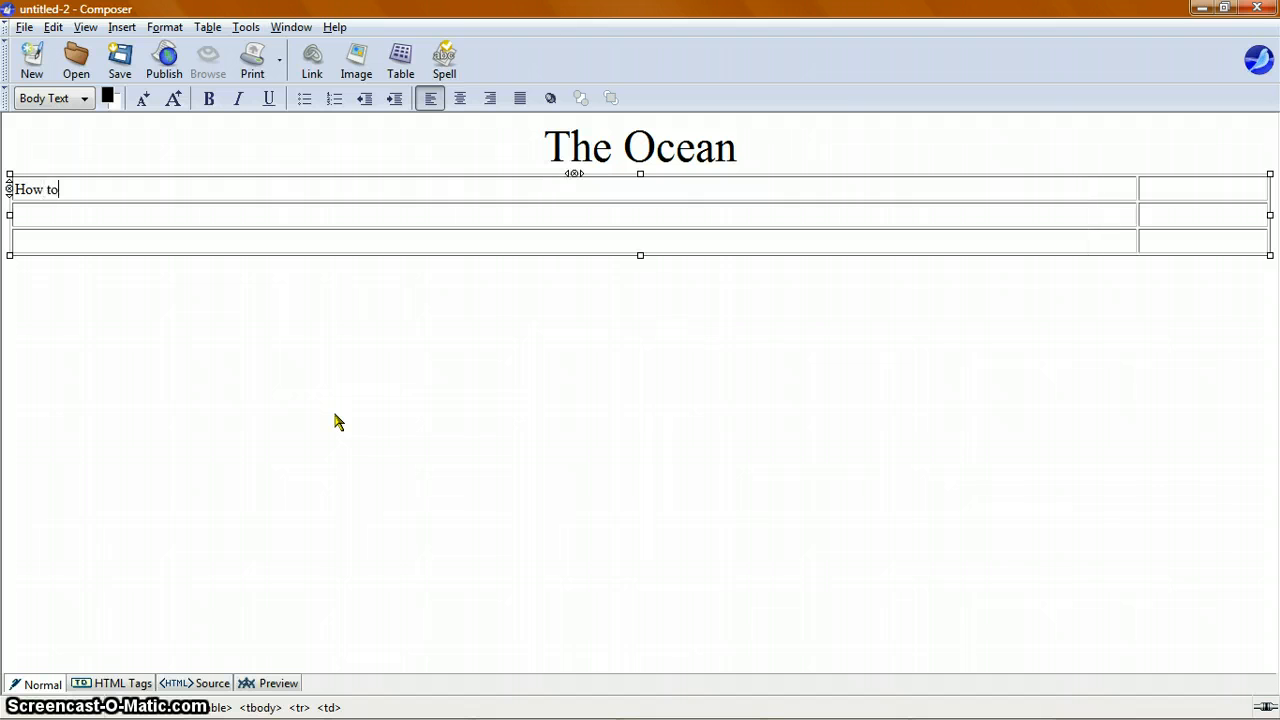
{"action": "type", "text": " travel the ocean?"}
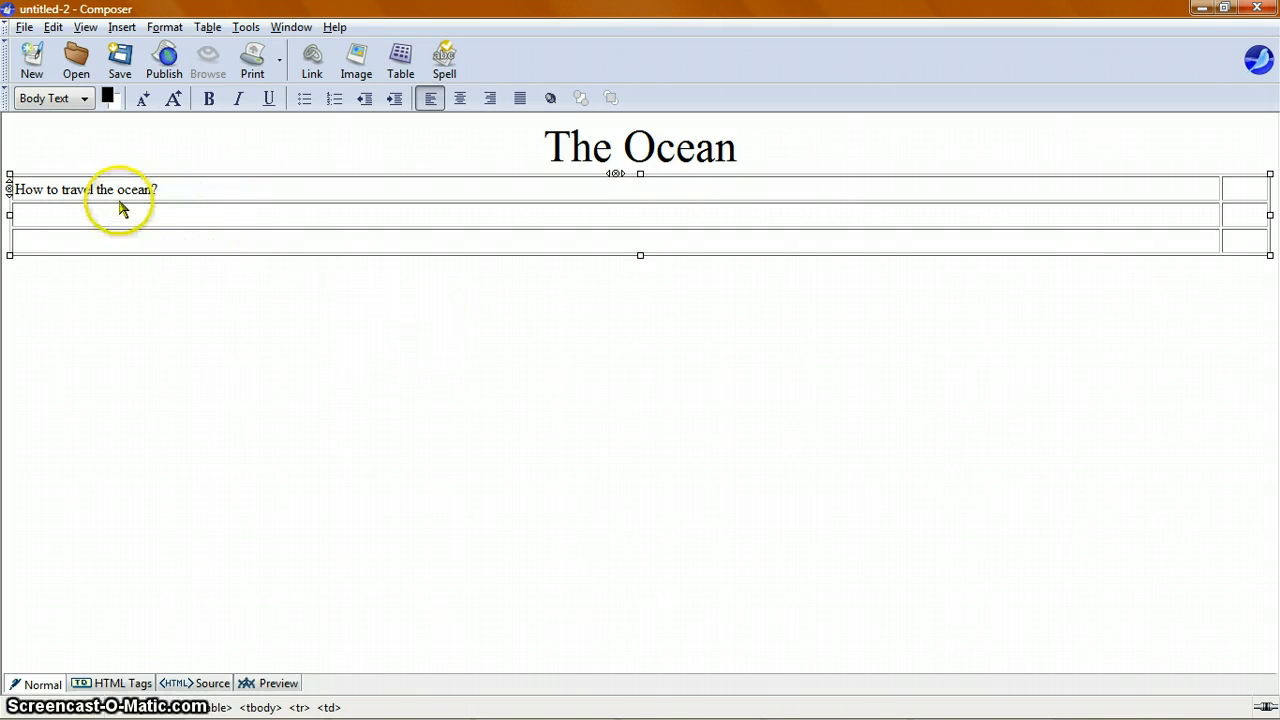
Step: Insert the Sailboat.jpg image from the Ocean Website folder into the top-right cell with alternate text 'Sailboat'
{"action": "left_click", "coordinate": [1244, 194]}
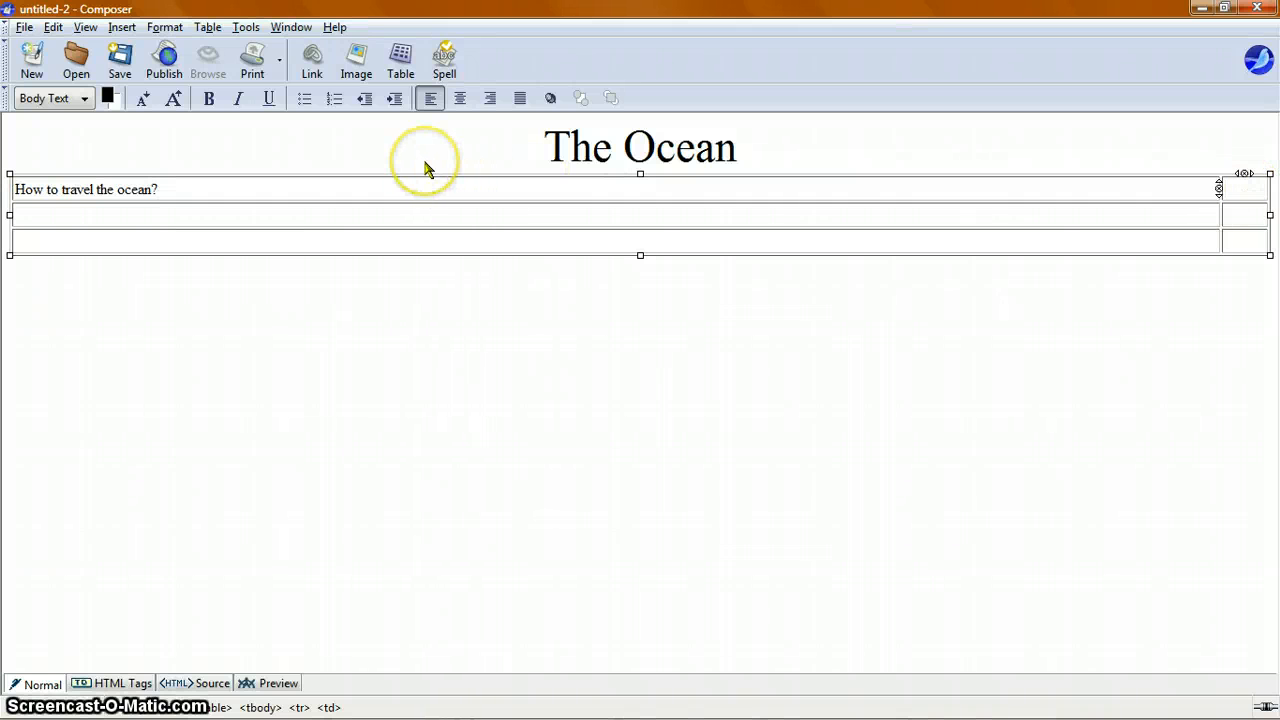
{"action": "right_click", "coordinate": [1227, 192]}
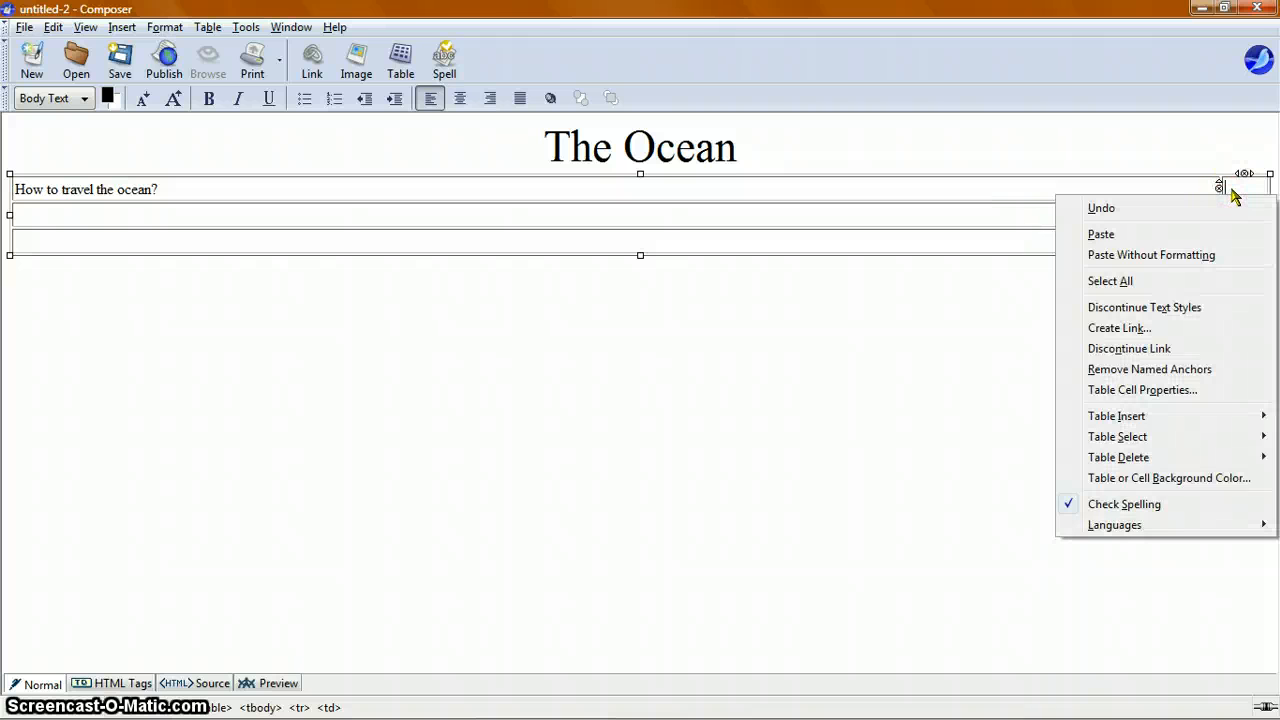
{"action": "left_click", "coordinate": [1232, 191]}
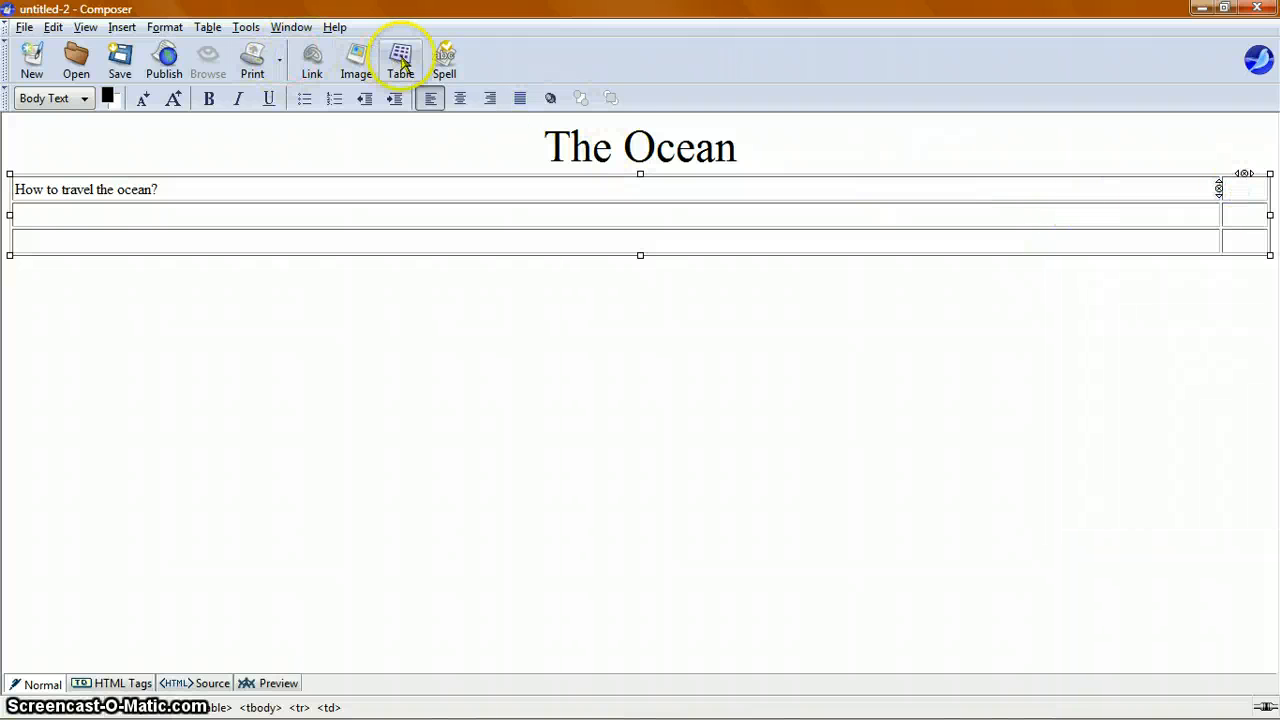
{"action": "left_click", "coordinate": [352, 66]}
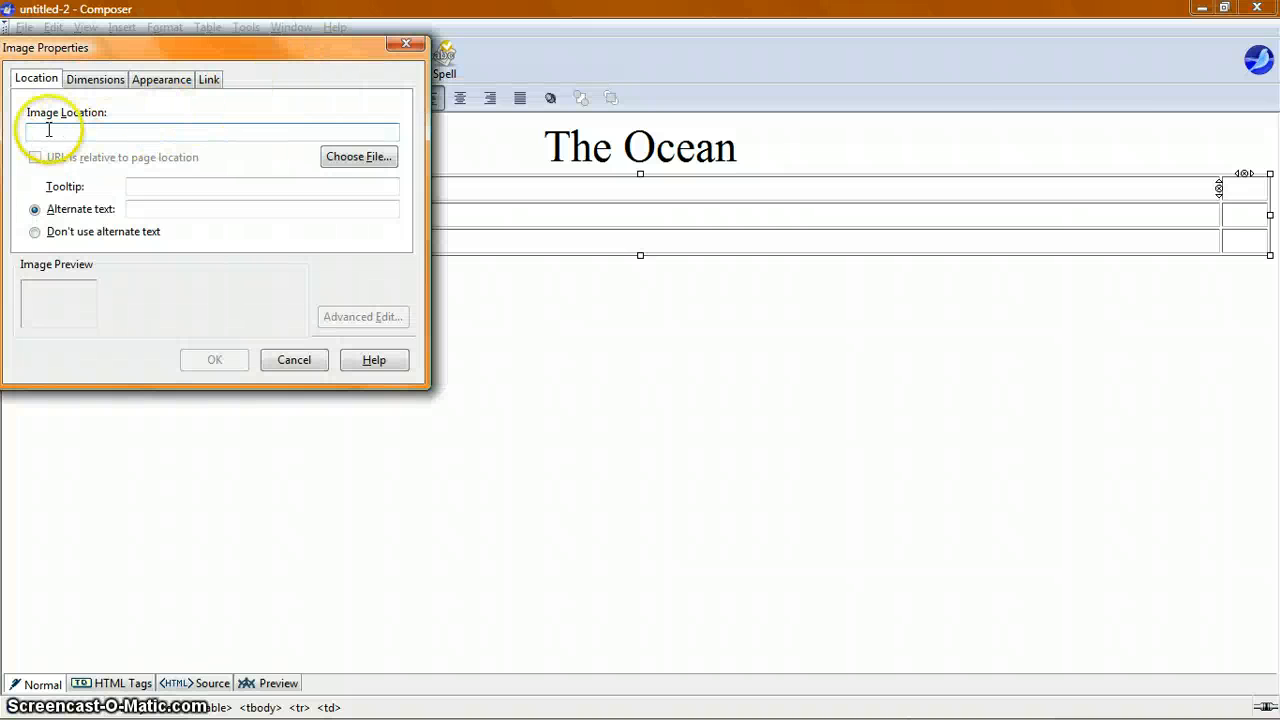
{"action": "left_click", "coordinate": [352, 157]}
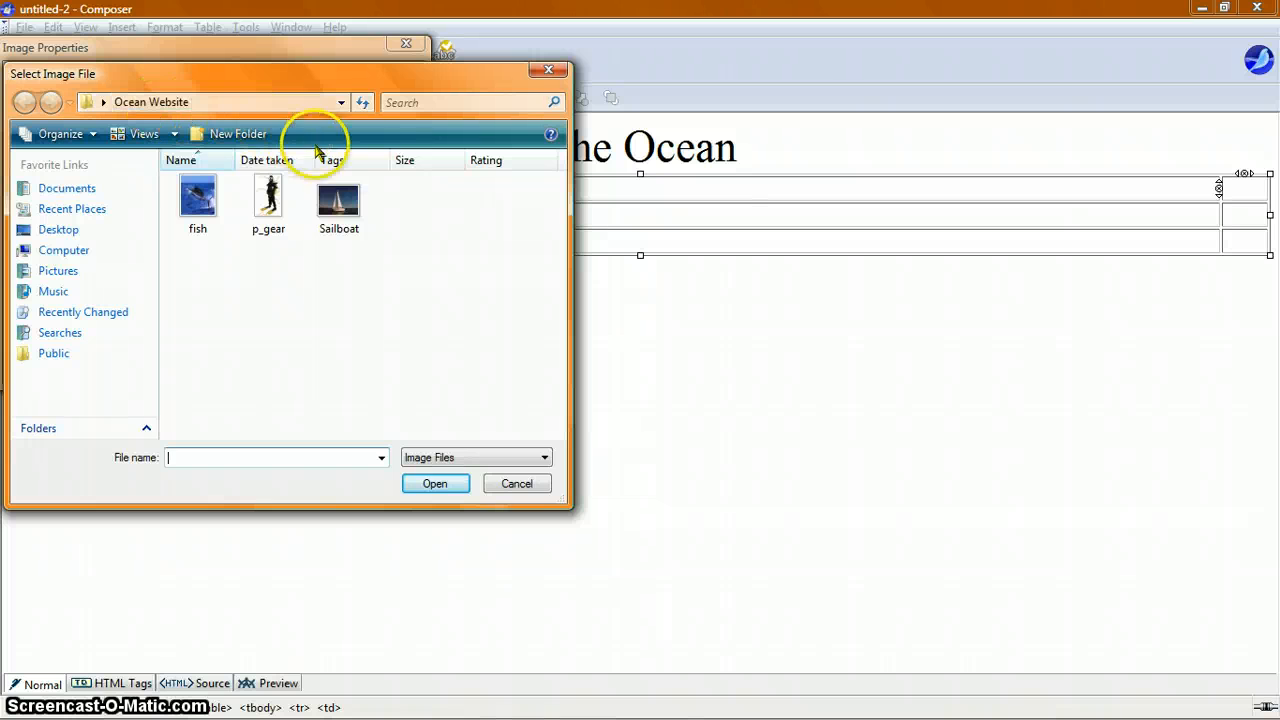
{"action": "double_click", "coordinate": [338, 210]}
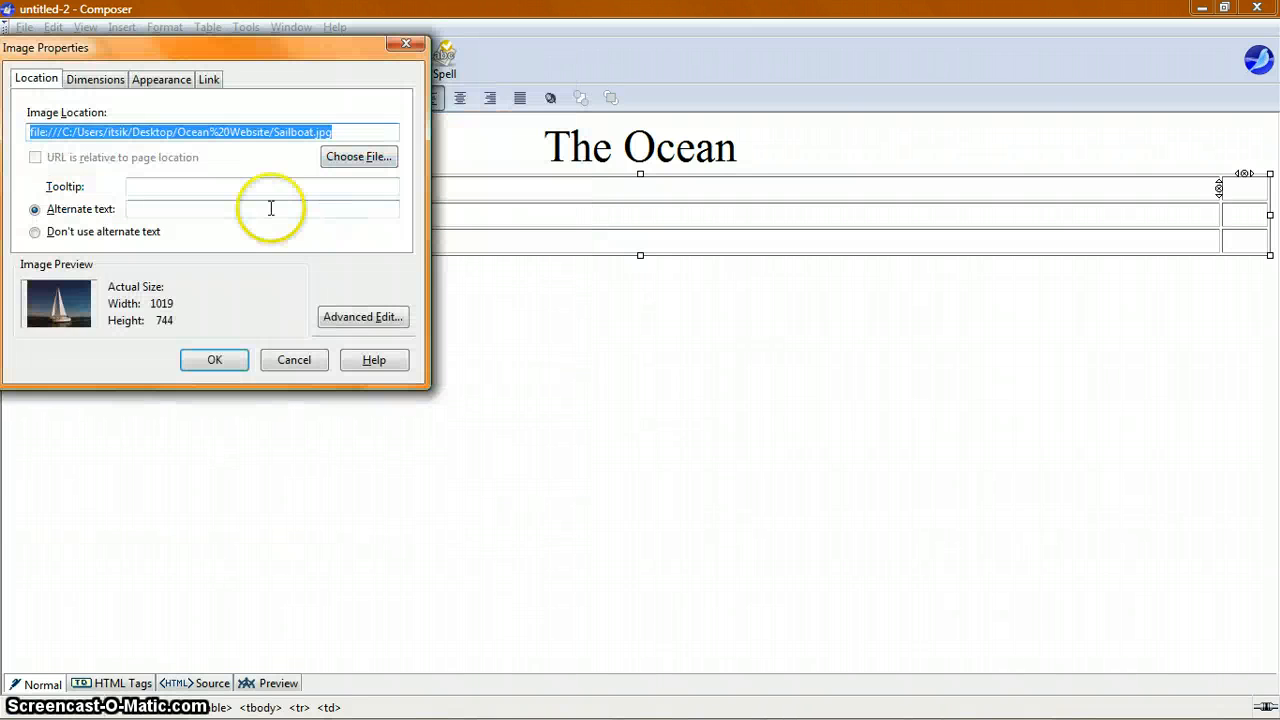
{"action": "left_click", "coordinate": [159, 210]}
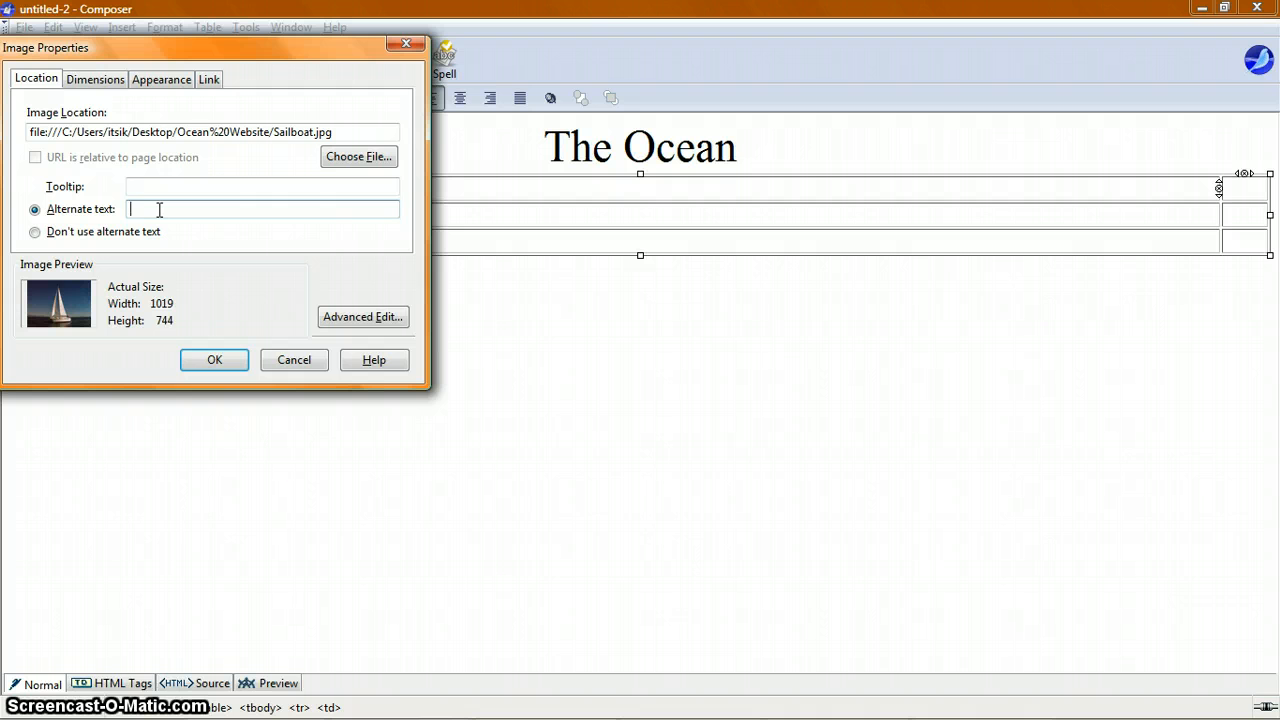
{"action": "type", "text": "Sailboat"}
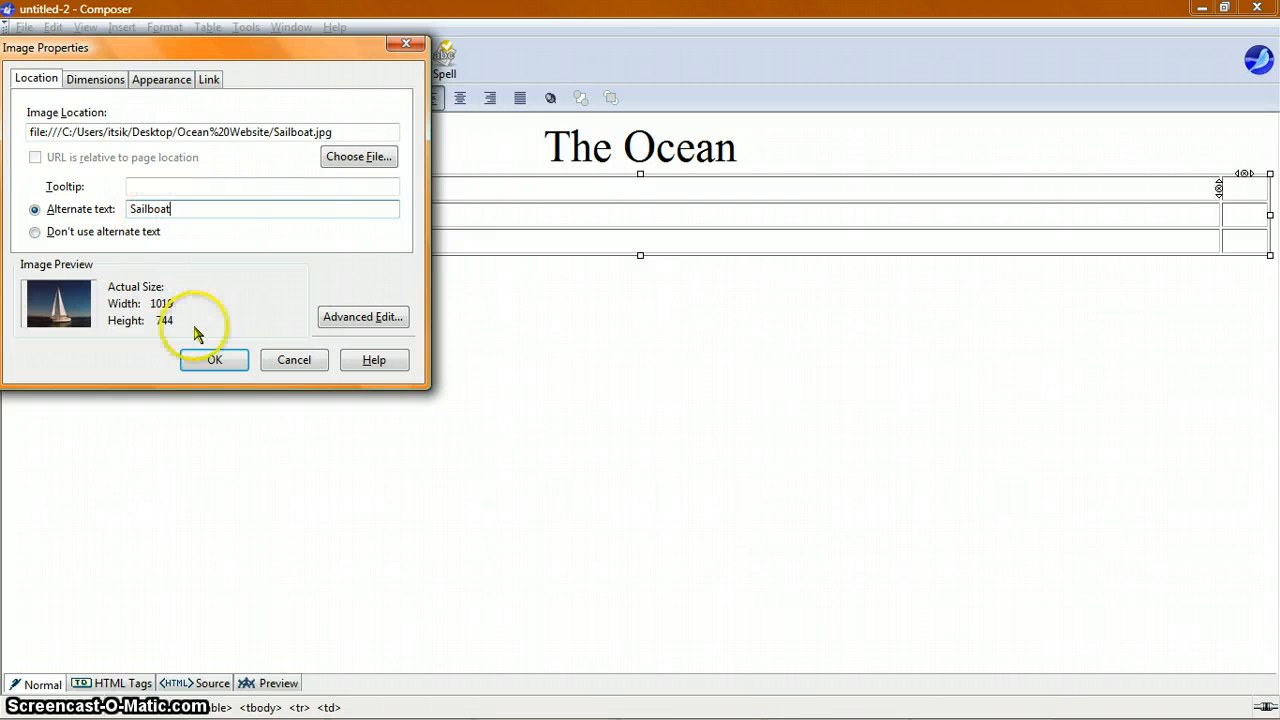
{"action": "left_click", "coordinate": [213, 358]}
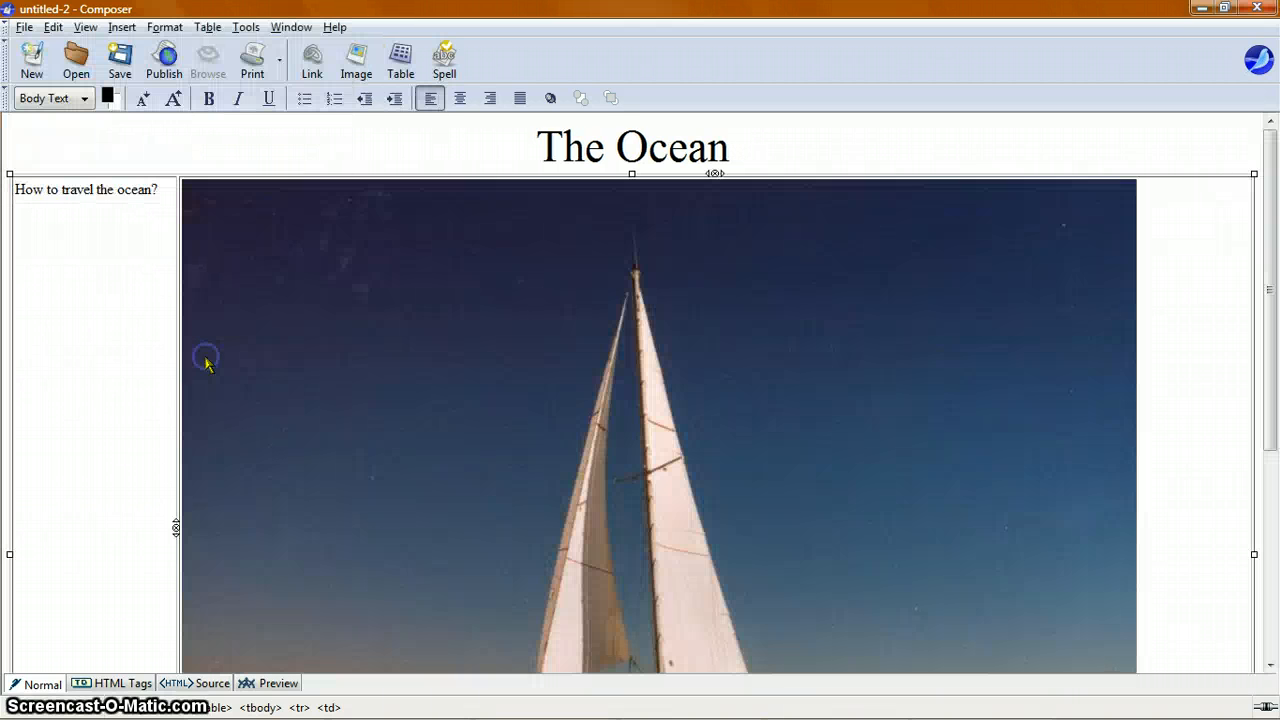
Step: Scale the sailboat image down proportionally from its lower-right corner so it fits beside the text
{"action": "scroll", "coordinate": [206, 360], "scroll_direction": "down", "scroll_amount": 5}
{"action": "scroll", "coordinate": [206, 360], "scroll_direction": "up", "scroll_amount": 5}
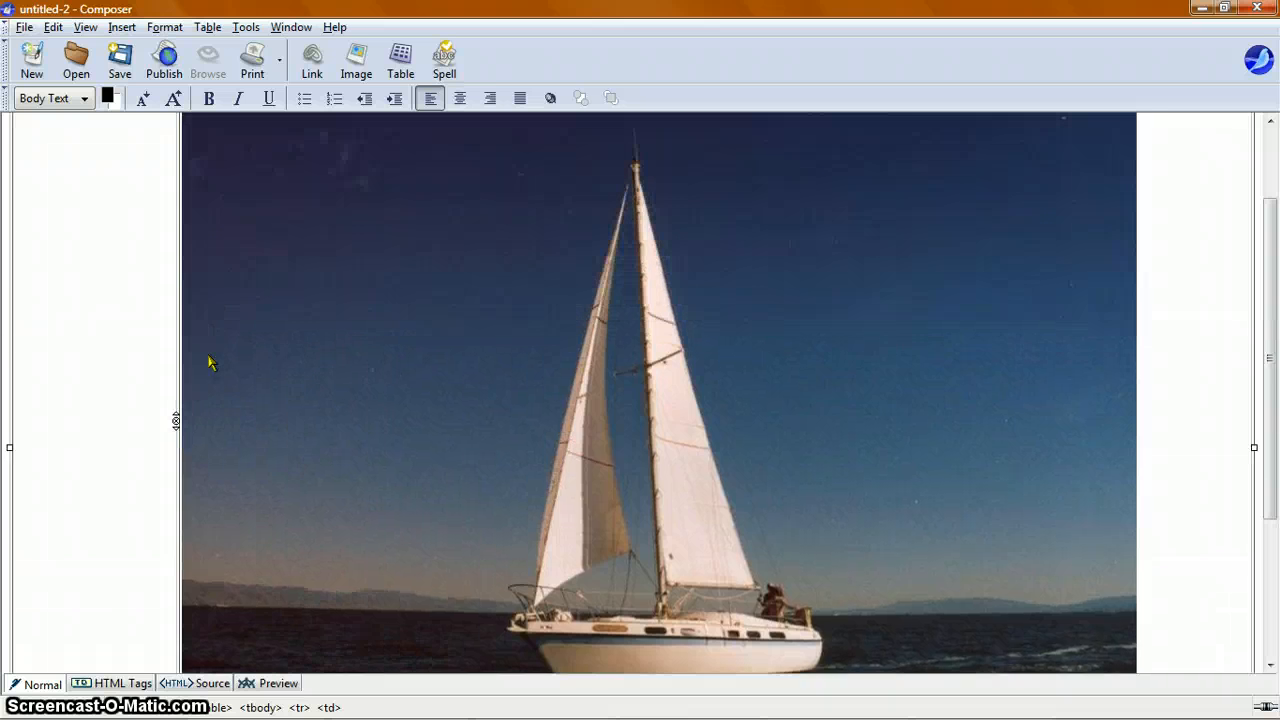
{"action": "left_click", "coordinate": [86, 240]}
{"action": "scroll", "coordinate": [223, 320], "scroll_direction": "down", "scroll_amount": 5}
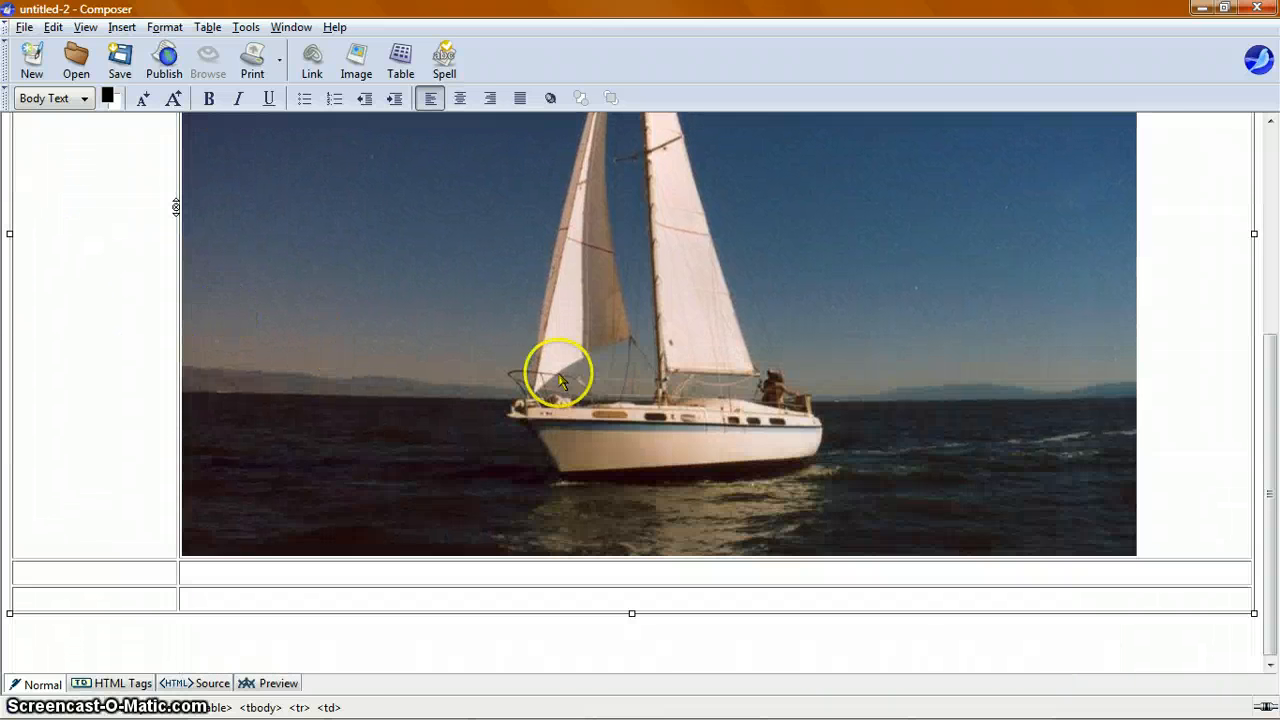
{"action": "left_click", "coordinate": [578, 366]}
{"action": "scroll", "coordinate": [841, 465], "scroll_direction": "up", "scroll_amount": 3}
{"action": "scroll", "coordinate": [1055, 588], "scroll_direction": "down", "scroll_amount": 3}
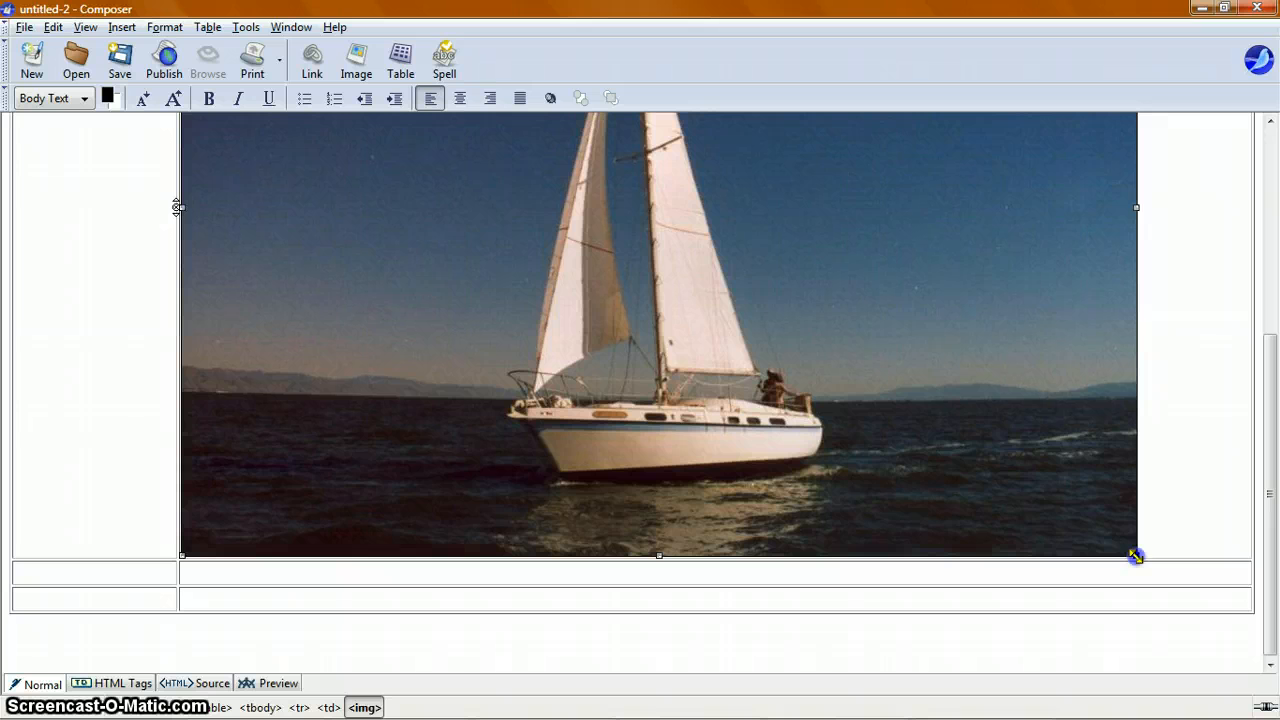
{"action": "left_click_drag", "start_coordinate": [1136, 556], "coordinate": [800, 214]}
{"action": "scroll", "coordinate": [623, 277], "scroll_direction": "up", "scroll_amount": 2}
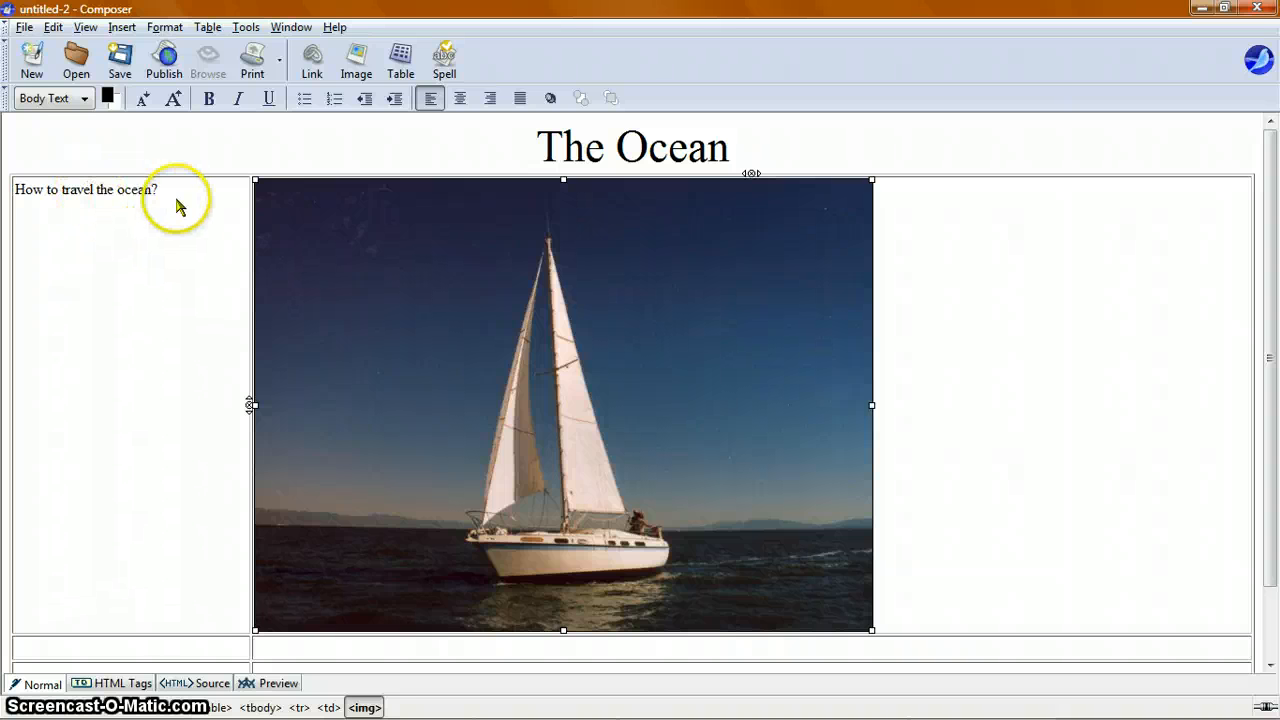
Step: Select the text 'How to travel the ocean?' in the first cell
{"action": "left_click_drag", "start_coordinate": [157, 189], "coordinate": [9, 189]}
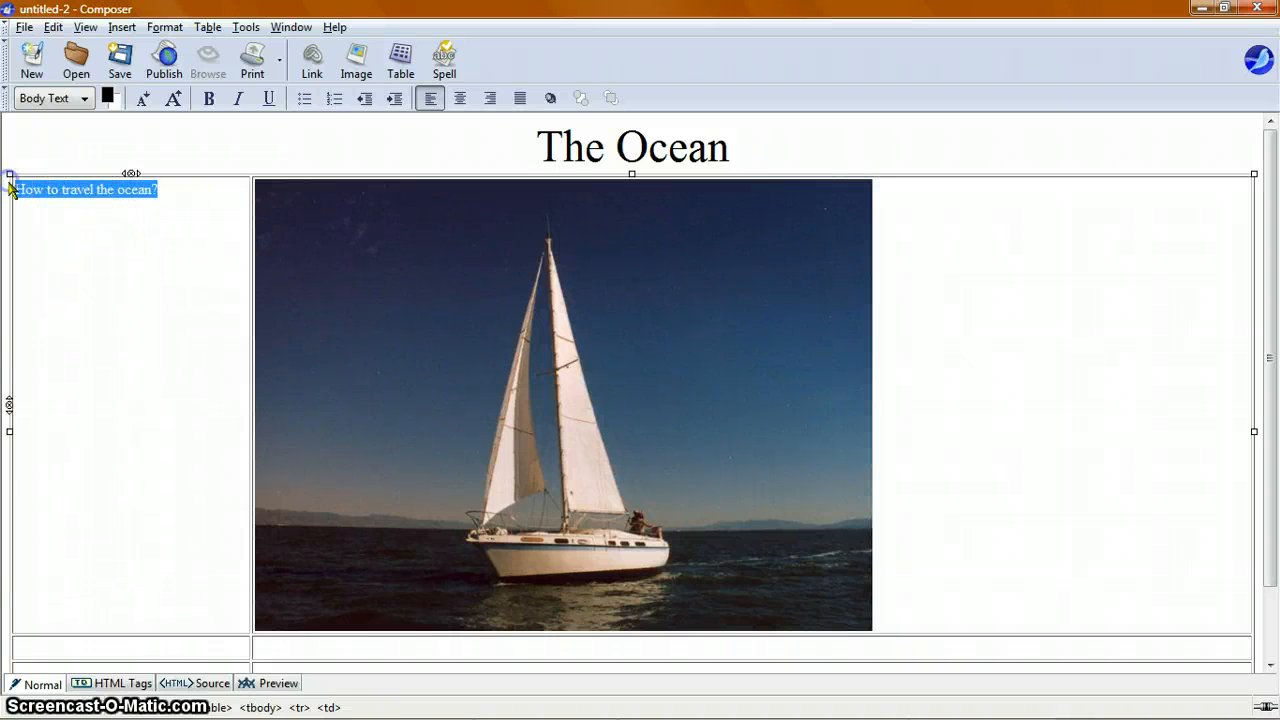